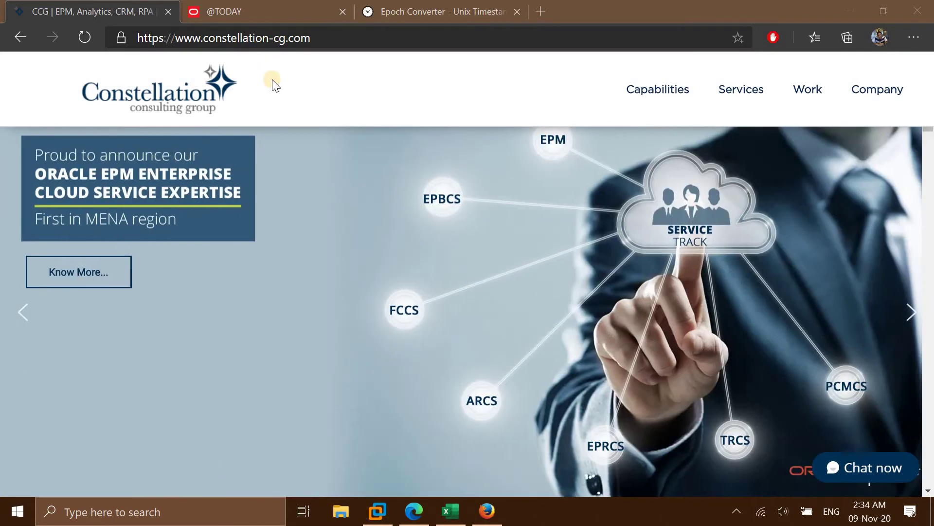
{"action": "left_click", "coordinate": [281, 7]}
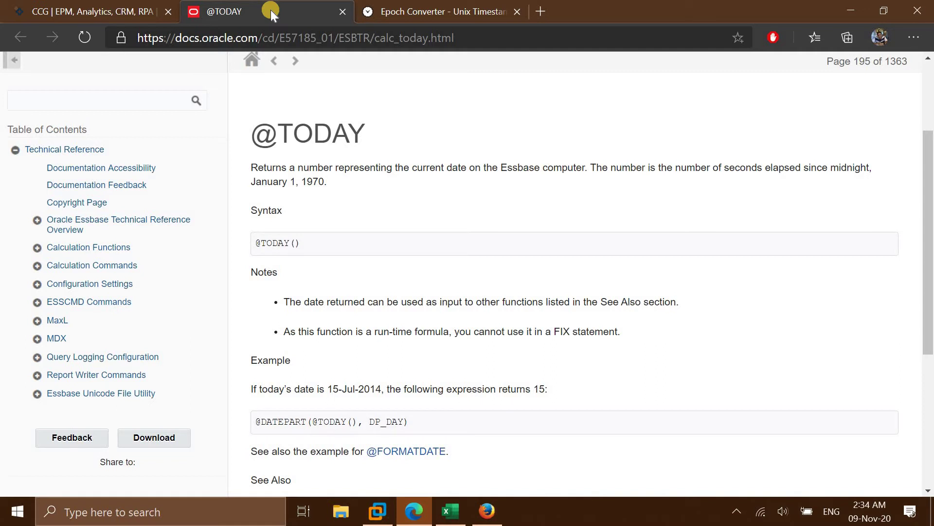
{"action": "left_click", "coordinate": [398, 8]}
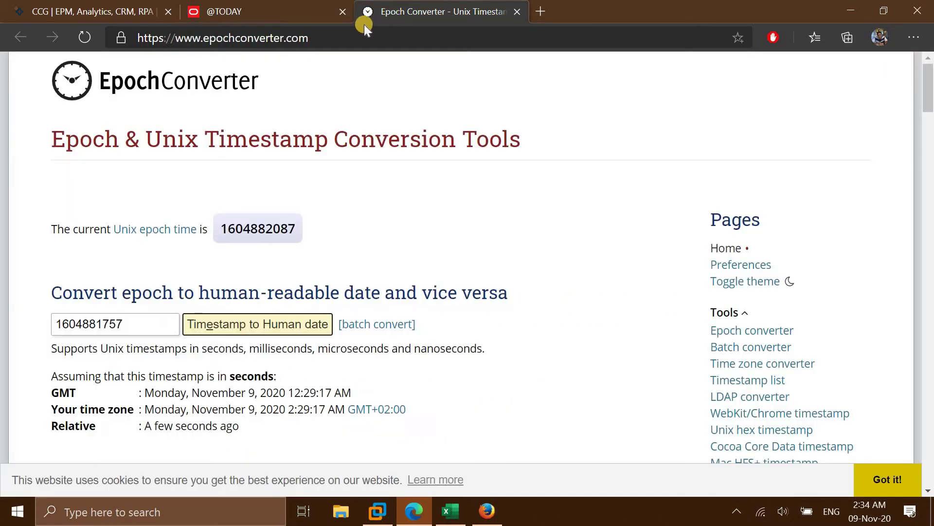
{"action": "left_click", "coordinate": [361, 37]}
{"action": "key", "text": "Return"}
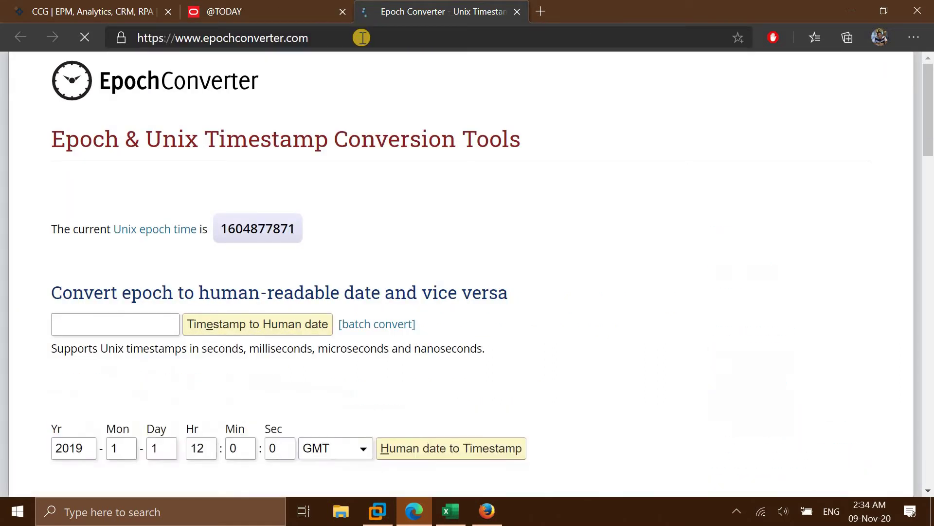
{"action": "left_click", "coordinate": [294, 326]}
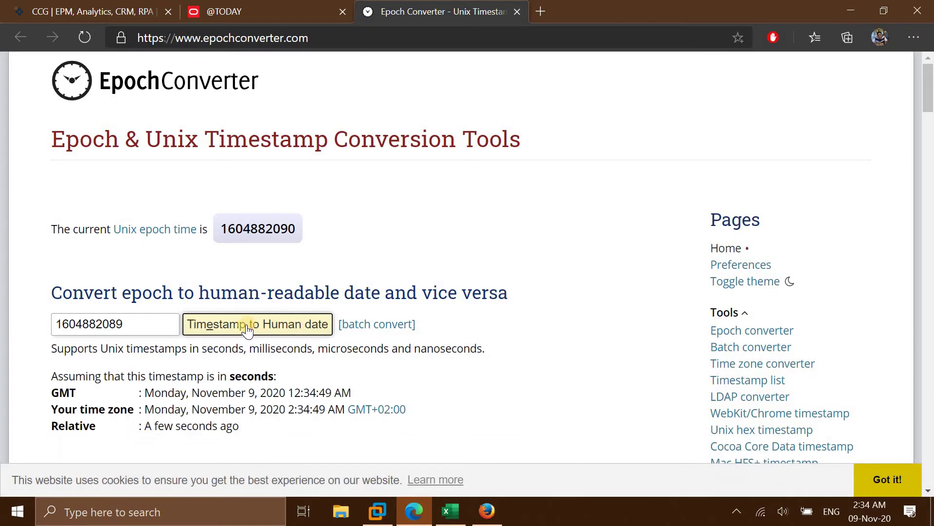
{"action": "left_click", "coordinate": [150, 321]}
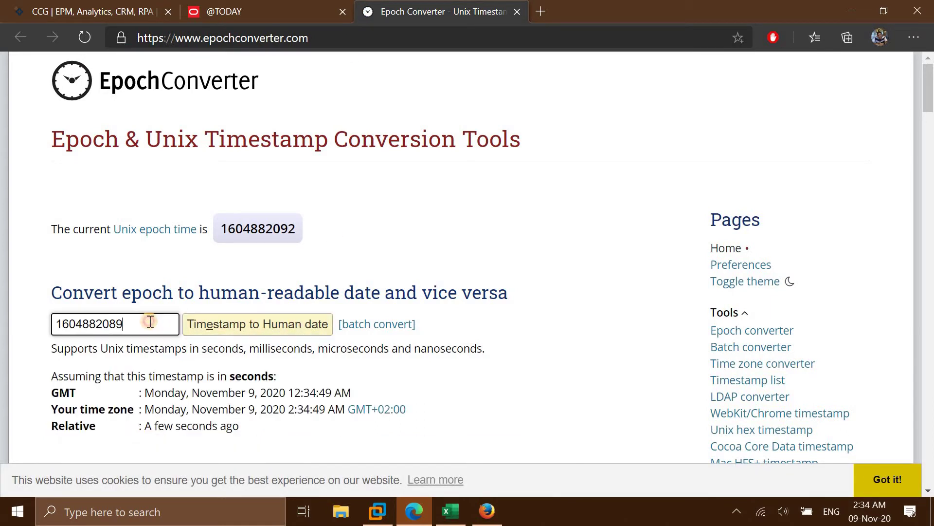
{"action": "key", "text": "ctrl+a"}
{"action": "key", "text": "ctrl+c"}
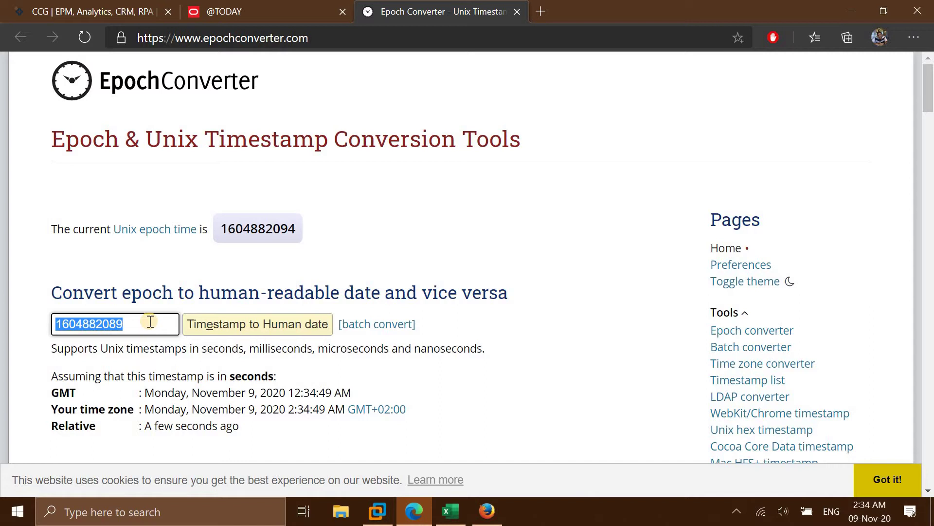
{"action": "left_click", "coordinate": [448, 513]}
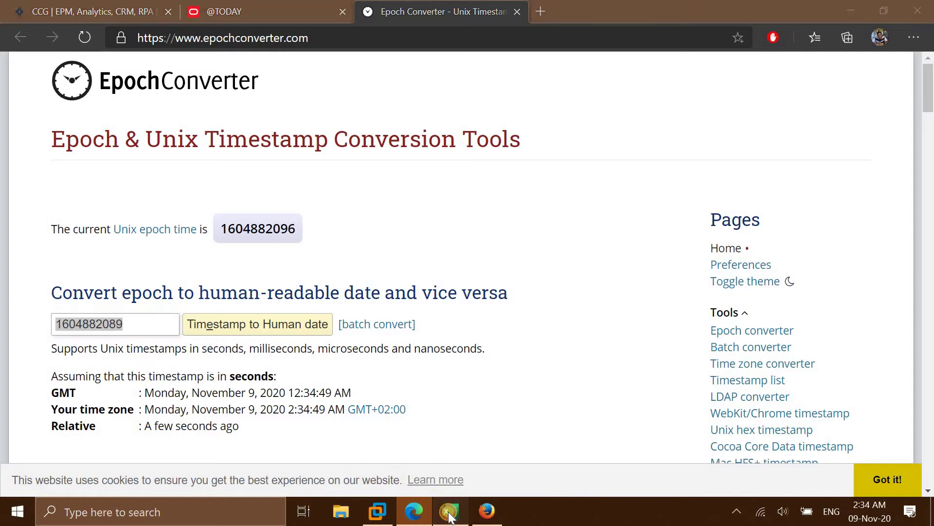
{"action": "left_click", "coordinate": [111, 271]}
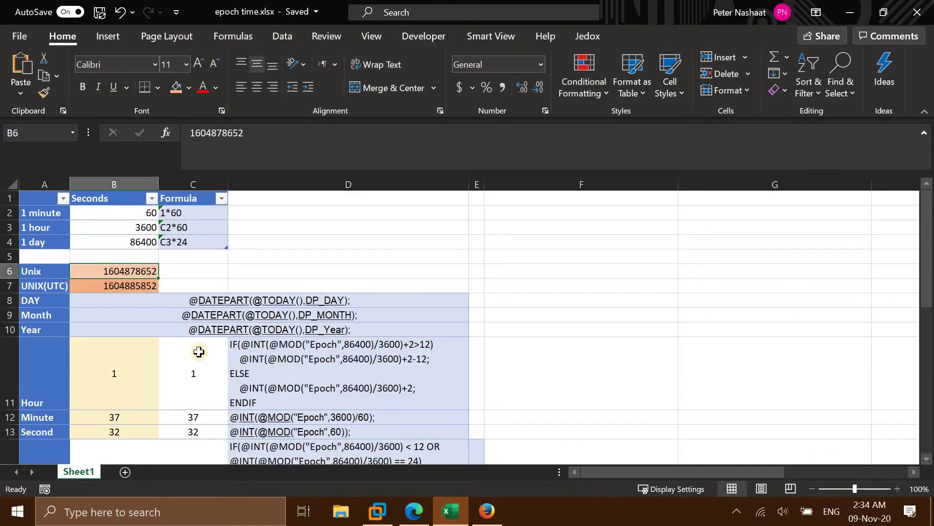
{"action": "key", "text": "ctrl+v"}
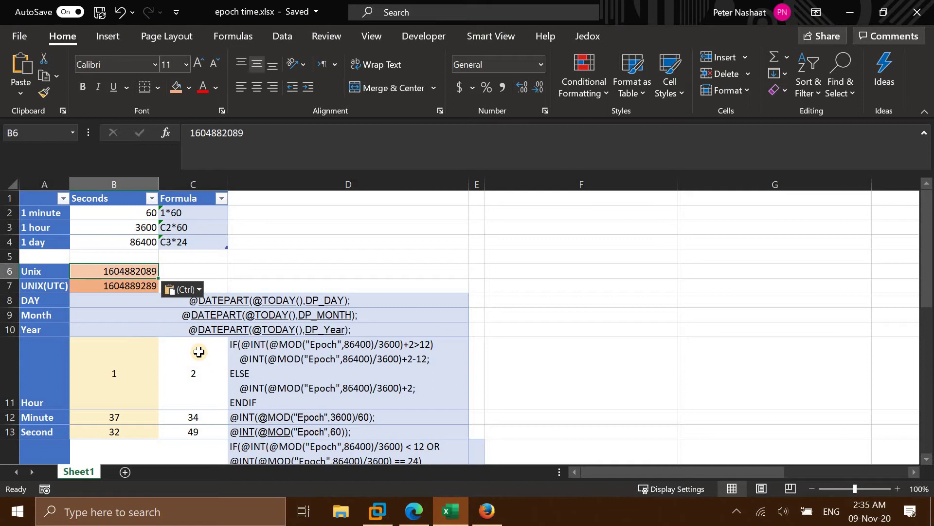
- Examine the seconds table, the UNIX(UTC) formula, and the Hour, Minute, Second and Meridiem formulas in the worksheet
{"action": "left_click", "coordinate": [135, 385]}
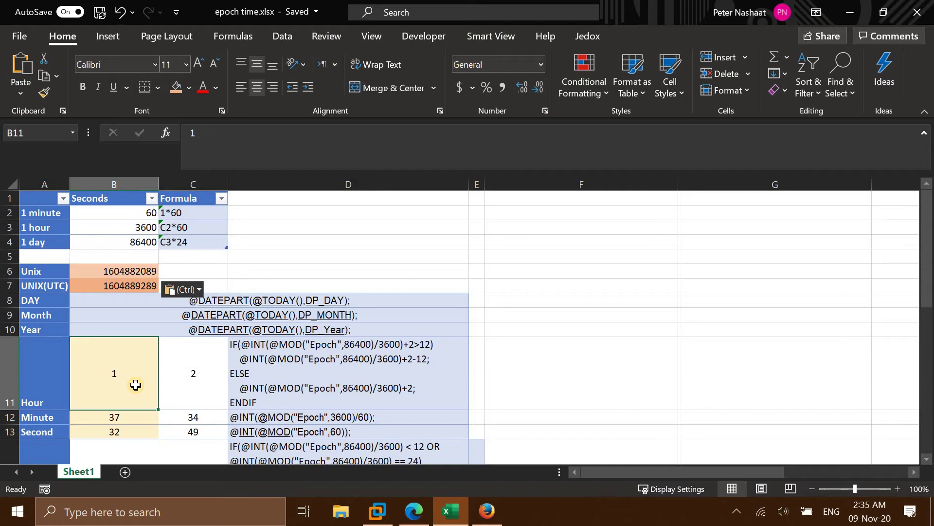
{"action": "left_click", "coordinate": [134, 214]}
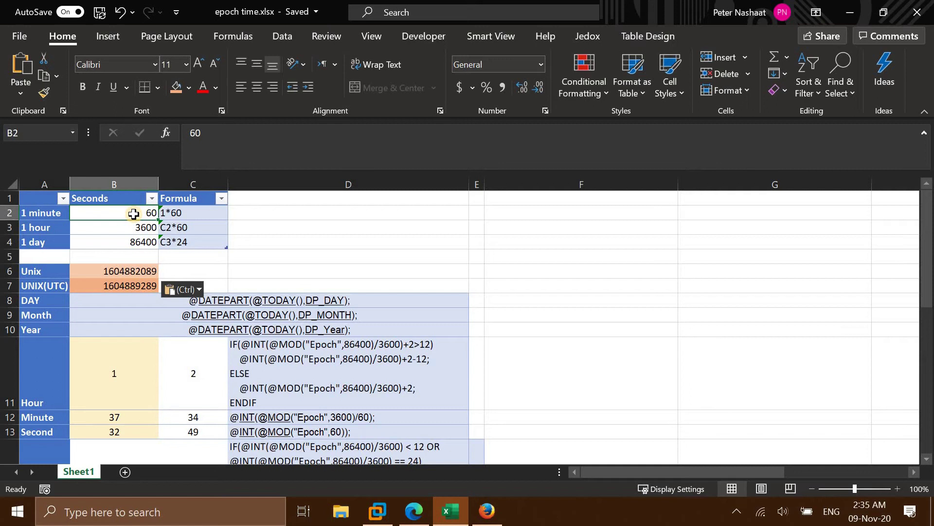
{"action": "left_click", "coordinate": [115, 287]}
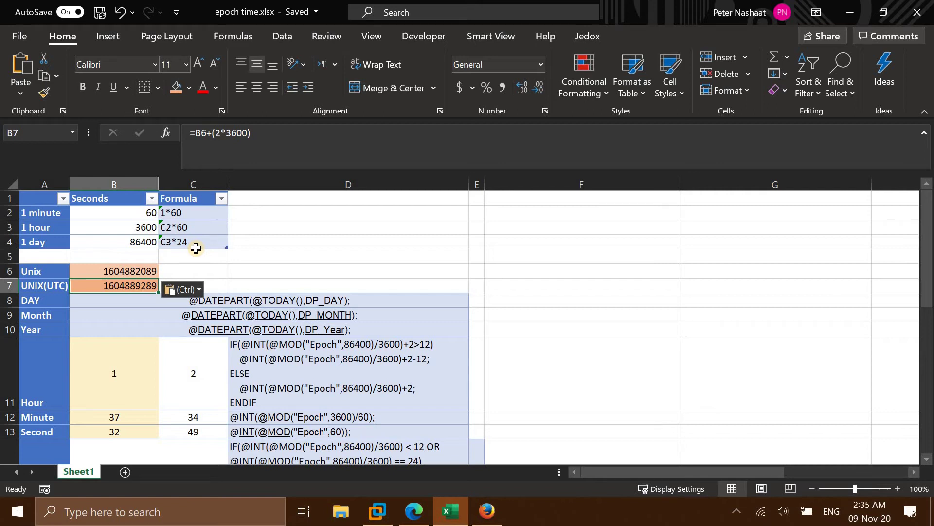
{"action": "left_click", "coordinate": [312, 365]}
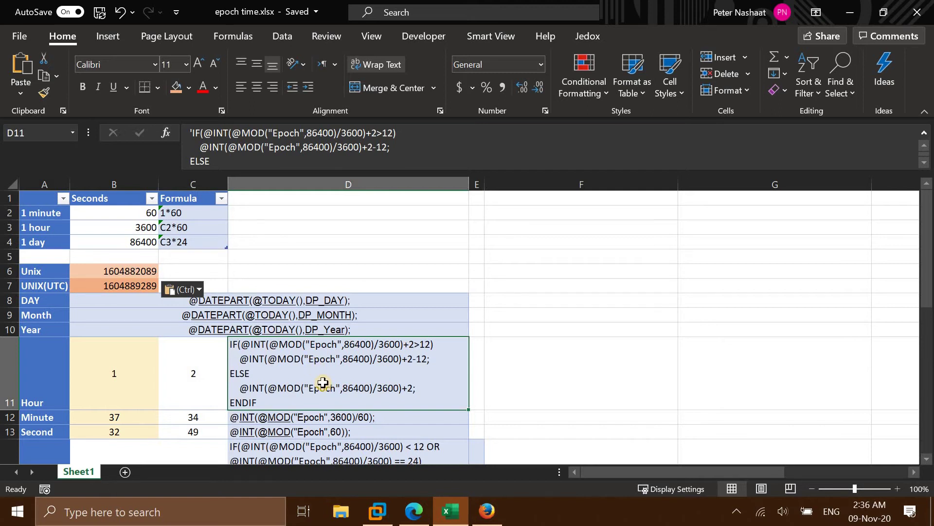
{"action": "left_click", "coordinate": [300, 415]}
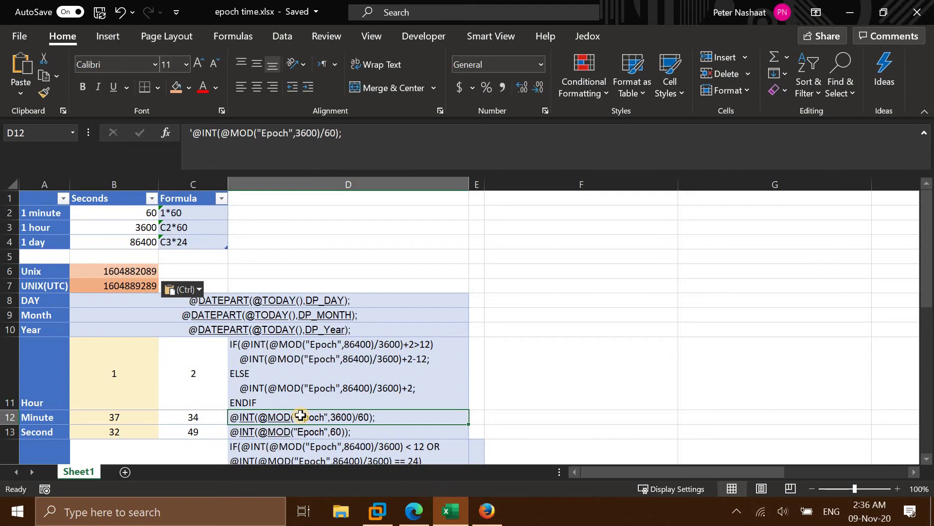
{"action": "key", "text": "Down"}
{"action": "key", "text": "Down"}
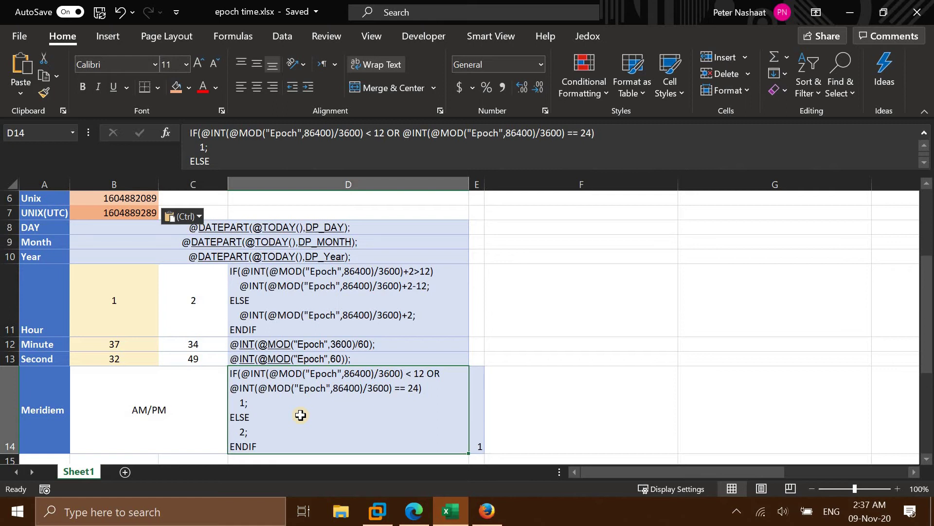
- Switch to the Oracle EPM Workspace in Firefox and expand the Calendar members of the Category dimension
{"action": "left_click", "coordinate": [489, 517]}
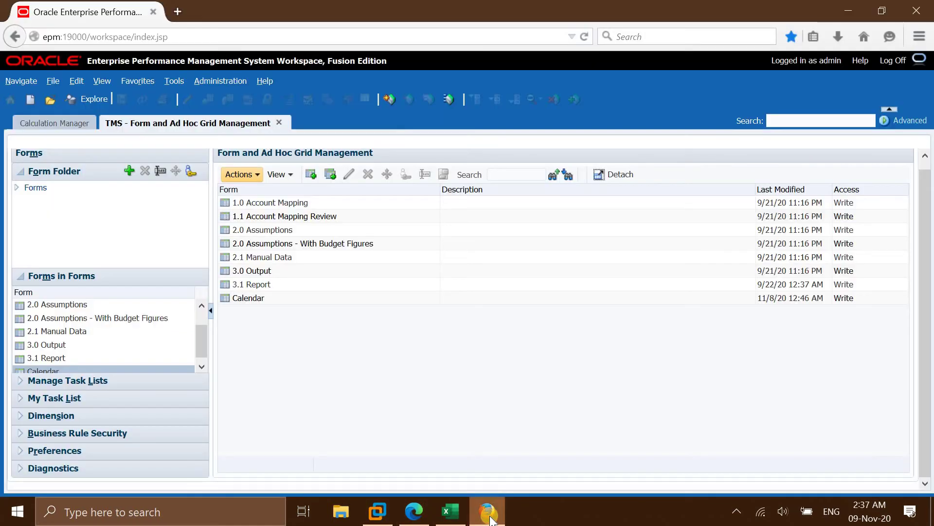
{"action": "left_click", "coordinate": [93, 413]}
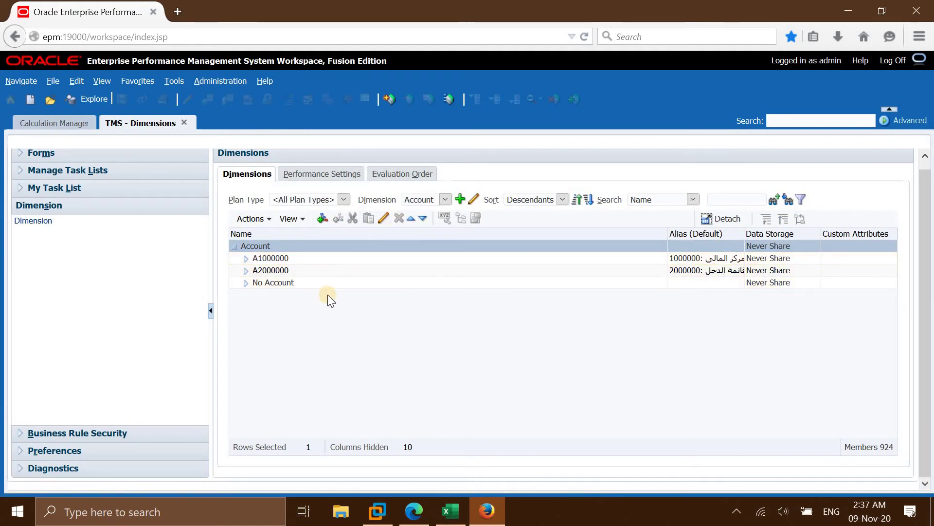
{"action": "left_click", "coordinate": [438, 202]}
{"action": "left_click", "coordinate": [430, 219]}
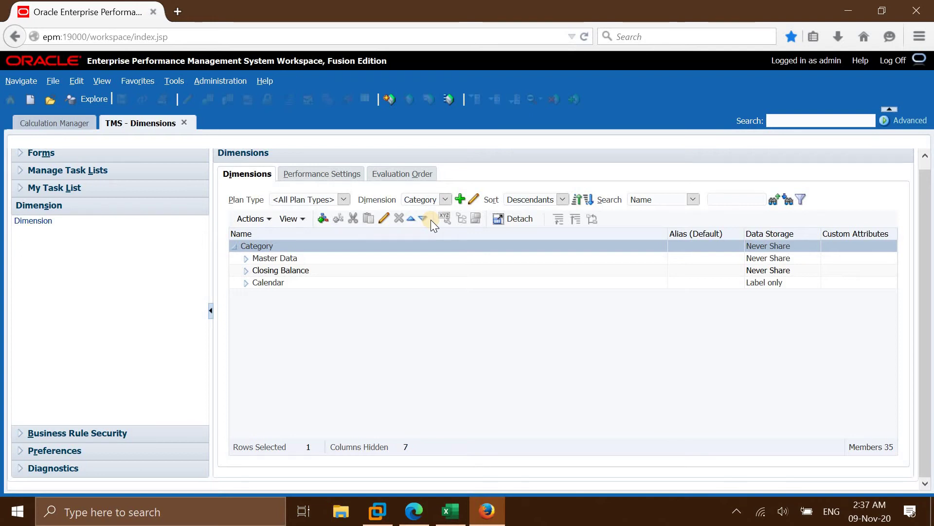
{"action": "left_click", "coordinate": [244, 283]}
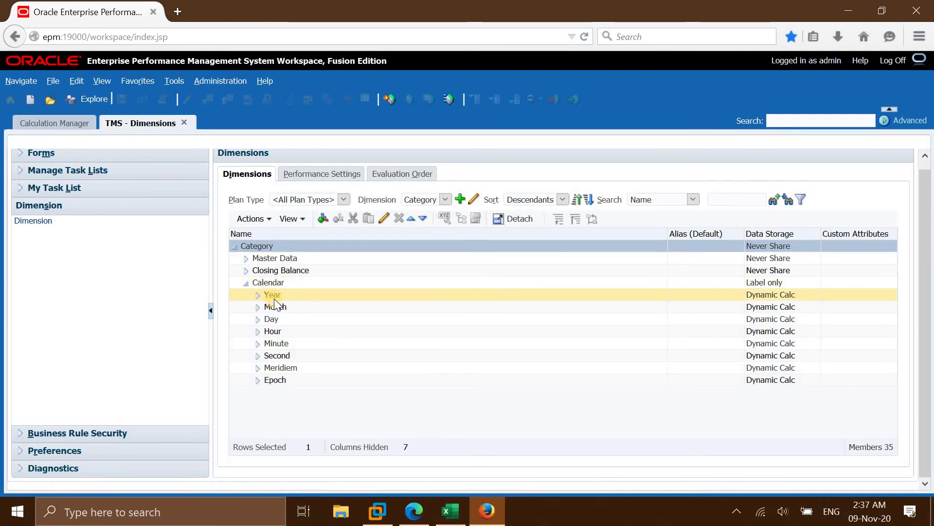
- View the member formula of Hour and close the member editor without saving
{"action": "left_click", "coordinate": [291, 333]}
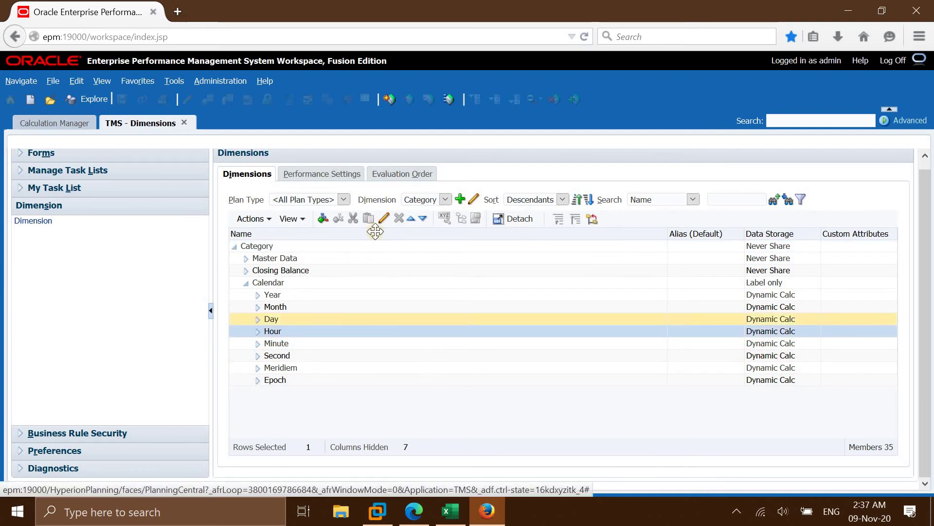
{"action": "left_click", "coordinate": [385, 219]}
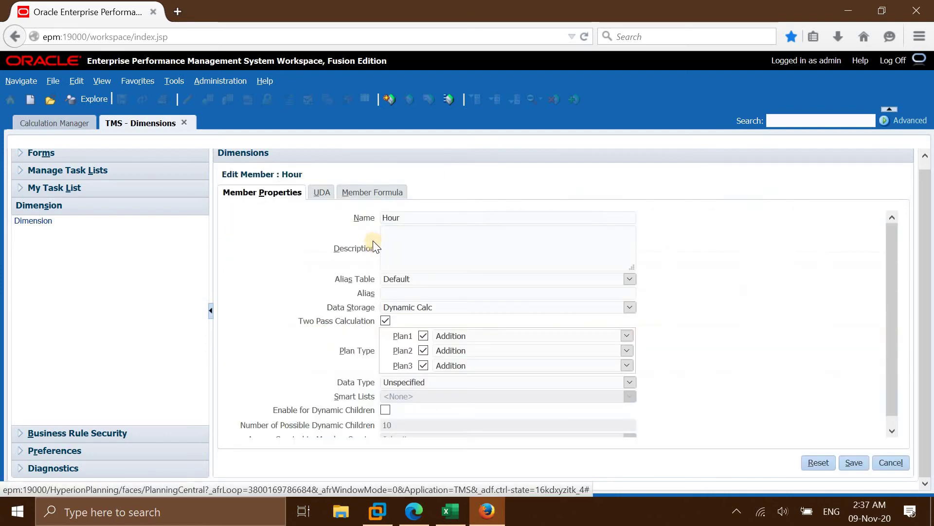
{"action": "left_click", "coordinate": [356, 192]}
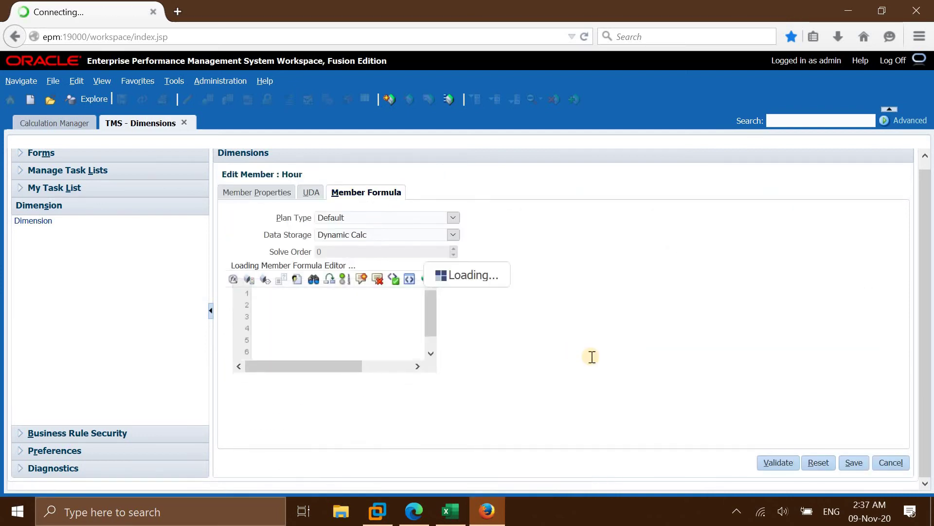
{"action": "left_click", "coordinate": [897, 463]}
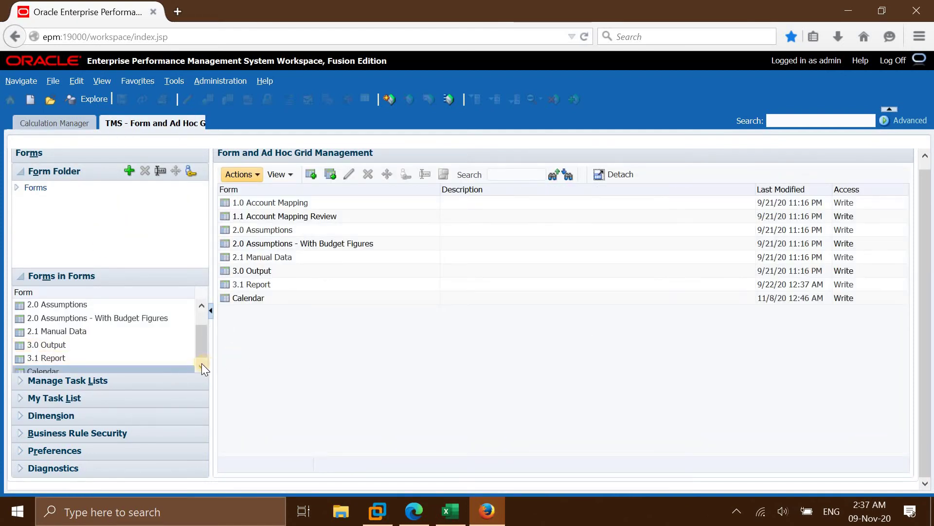
- Open the Calendar form and refresh its data to check the date and time values
{"action": "left_click", "coordinate": [202, 366]}
{"action": "left_click", "coordinate": [156, 365]}
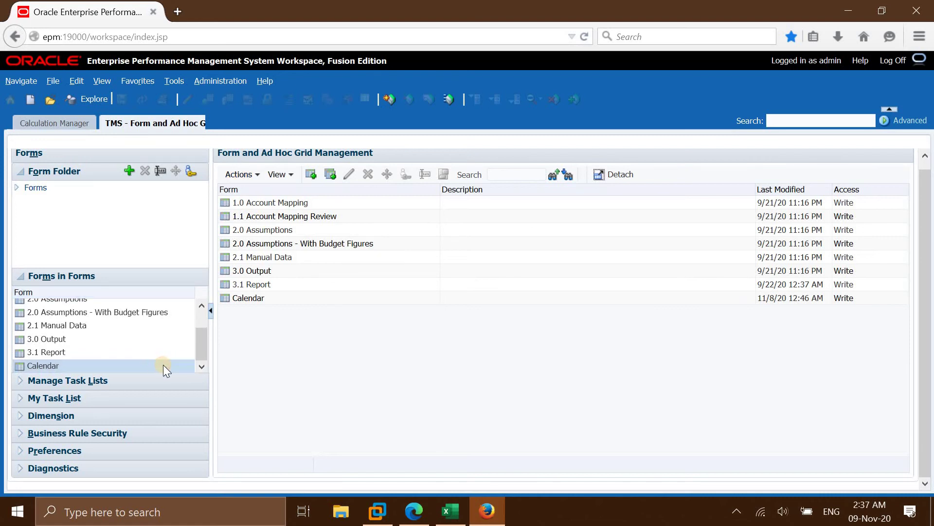
{"action": "left_click", "coordinate": [110, 364]}
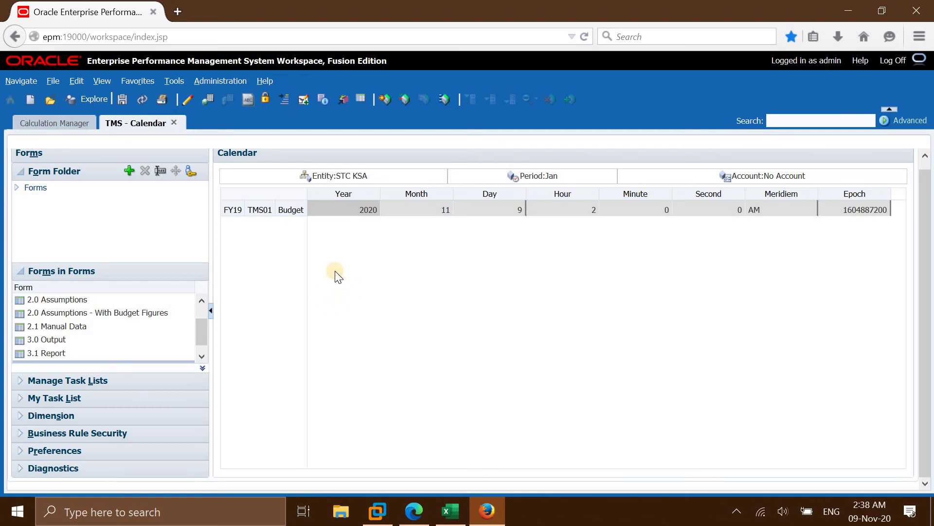
{"action": "left_click", "coordinate": [139, 100]}
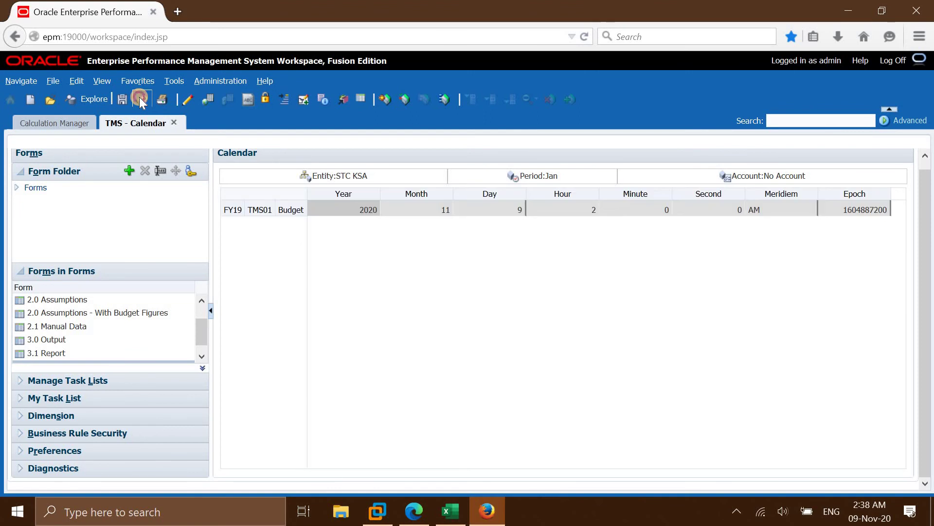
{"action": "left_click", "coordinate": [139, 98]}
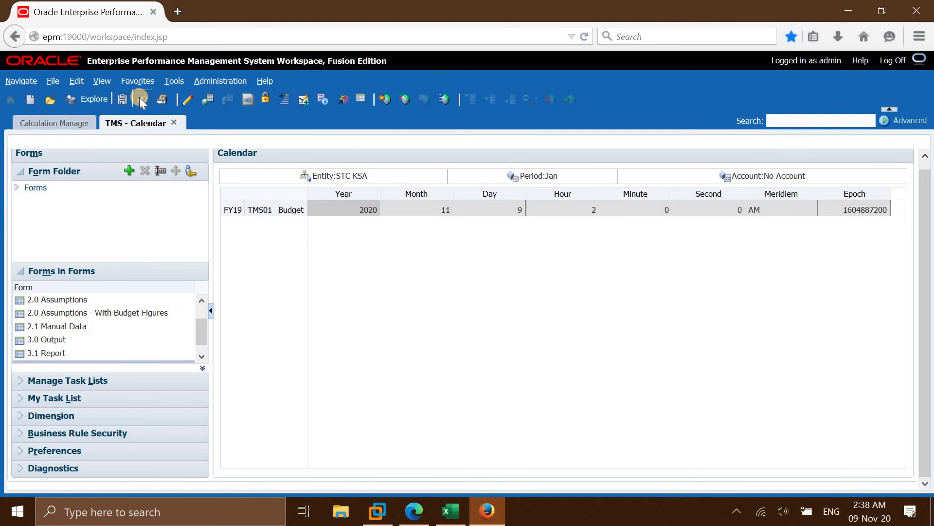
{"action": "left_click", "coordinate": [139, 97]}
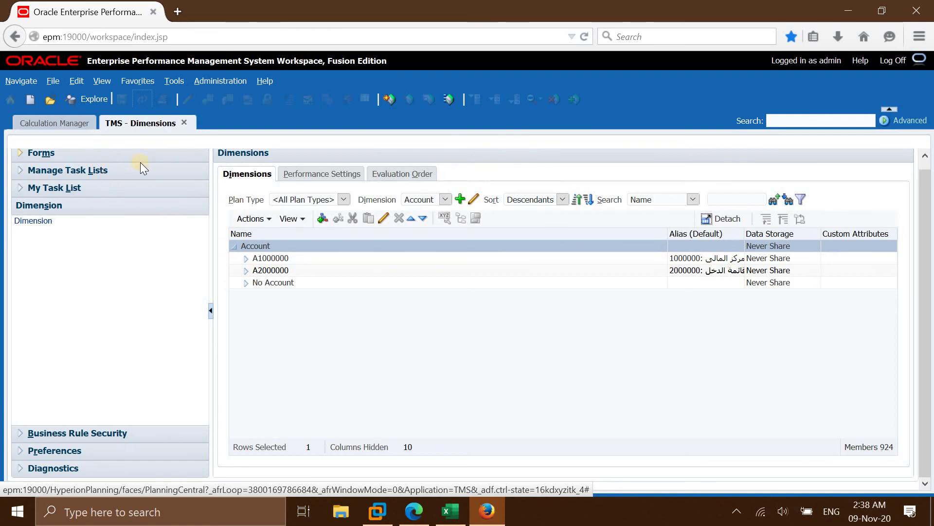
- Open the member formula of Epoch, under Calendar in the Category dimension, for editing
{"action": "left_click", "coordinate": [422, 200]}
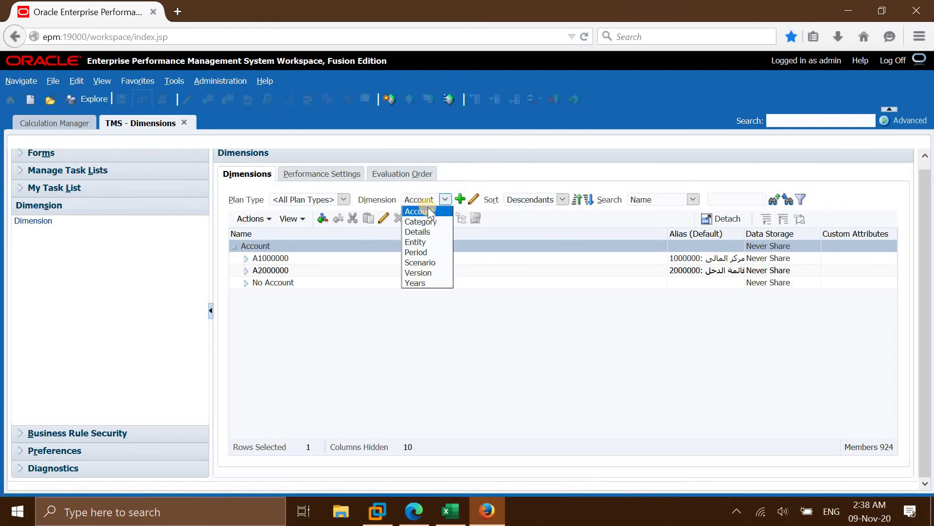
{"action": "left_click", "coordinate": [433, 219]}
{"action": "left_click", "coordinate": [246, 283]}
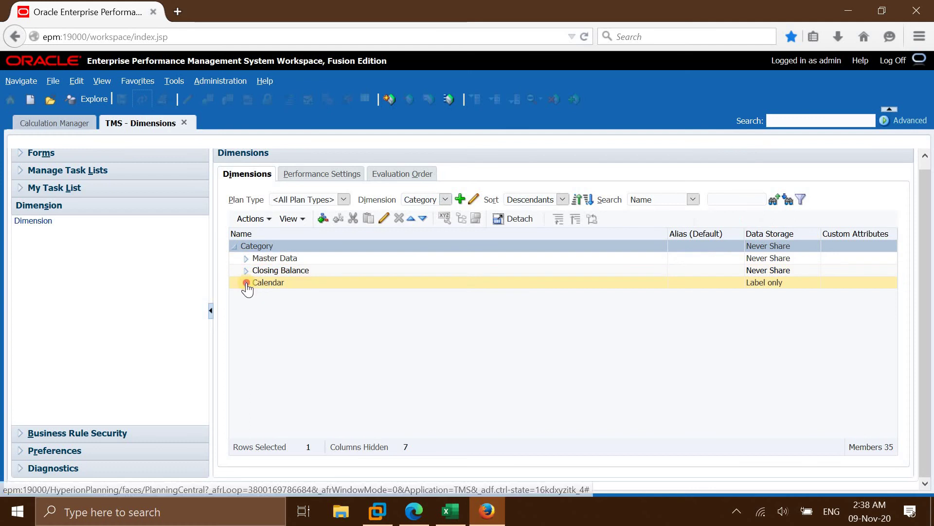
{"action": "left_click", "coordinate": [312, 384]}
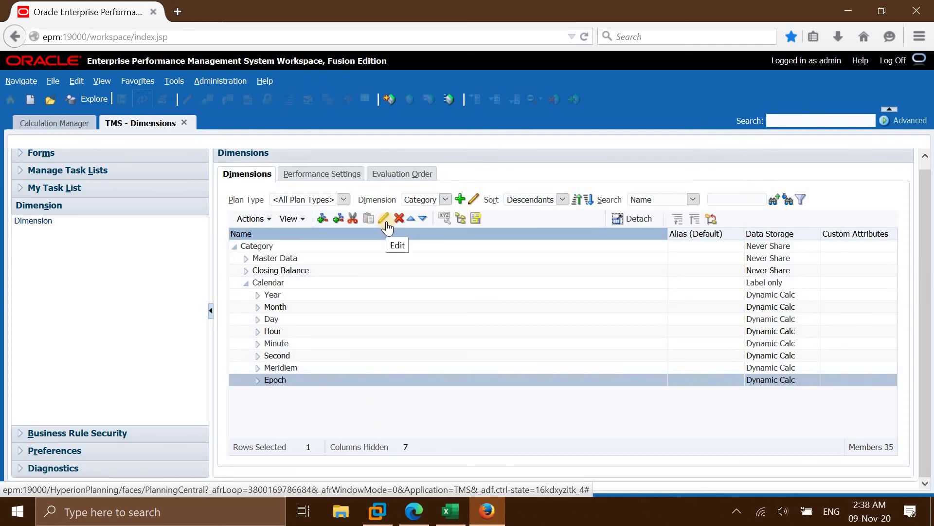
{"action": "left_click", "coordinate": [385, 220]}
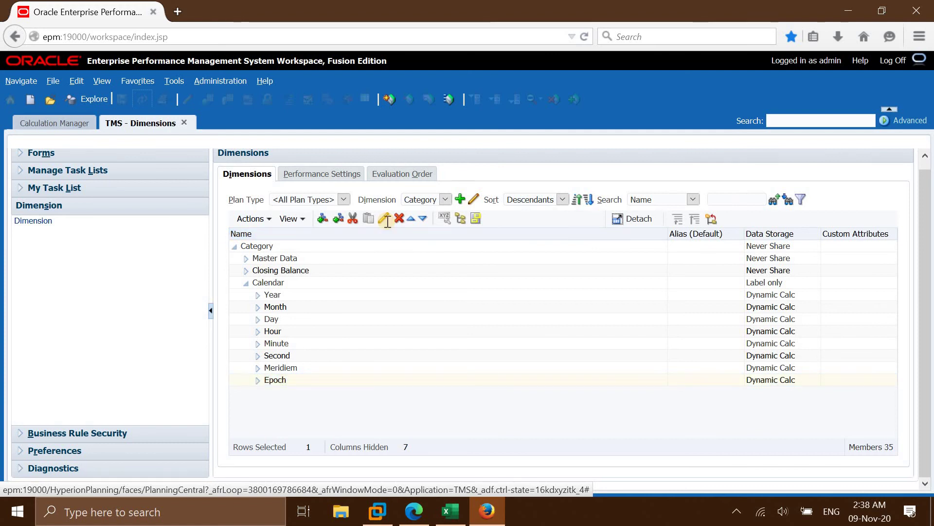
{"action": "left_click", "coordinate": [352, 195]}
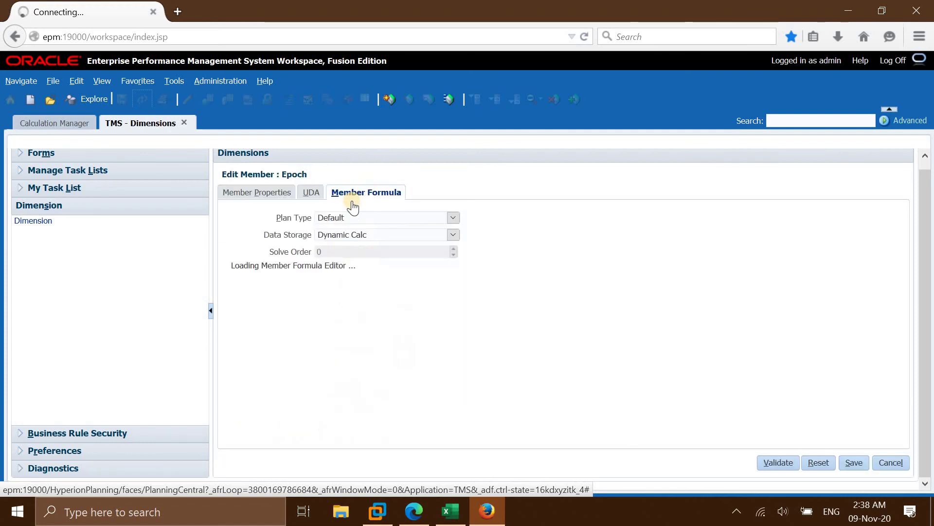
{"action": "left_click", "coordinate": [370, 298]}
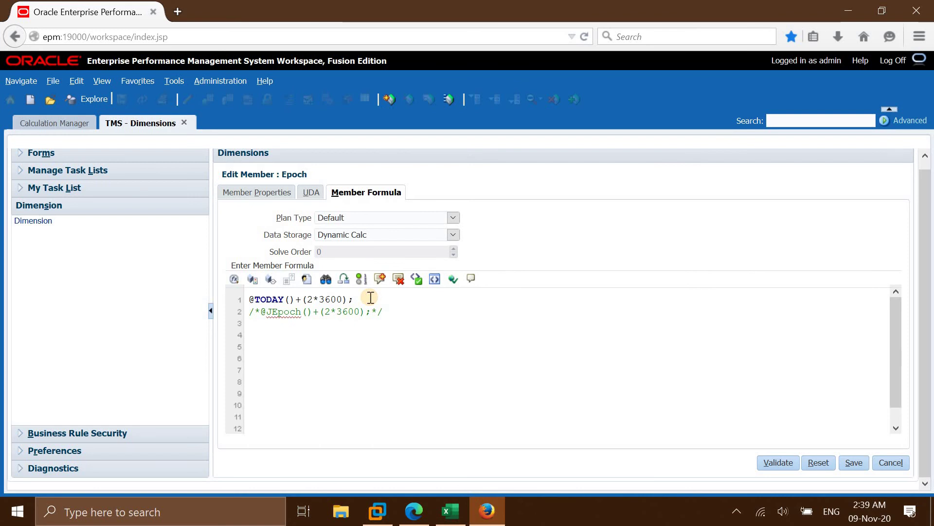
{"action": "key", "text": "Delete"}
{"action": "type", "text": "*//*@JEpoch()+(2*3600);*/"}
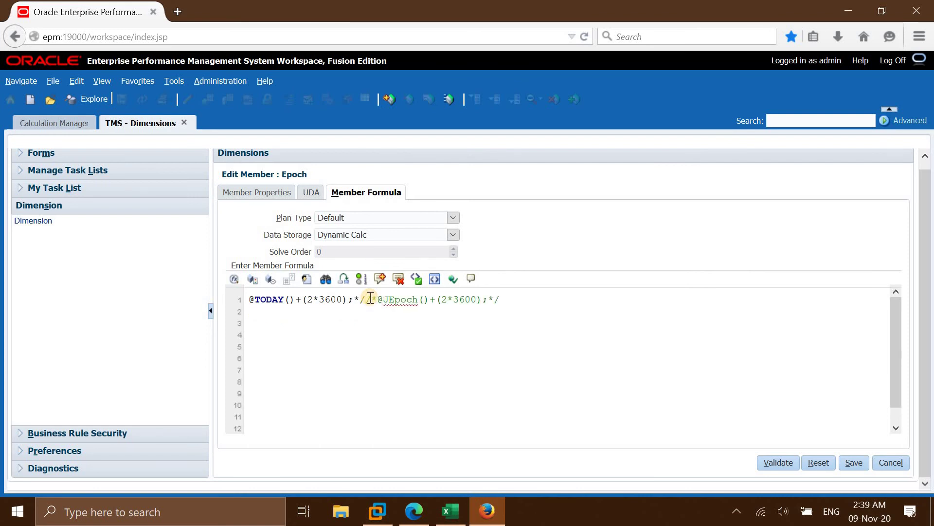
{"action": "key", "text": "Home"}
{"action": "type", "text": "/"}
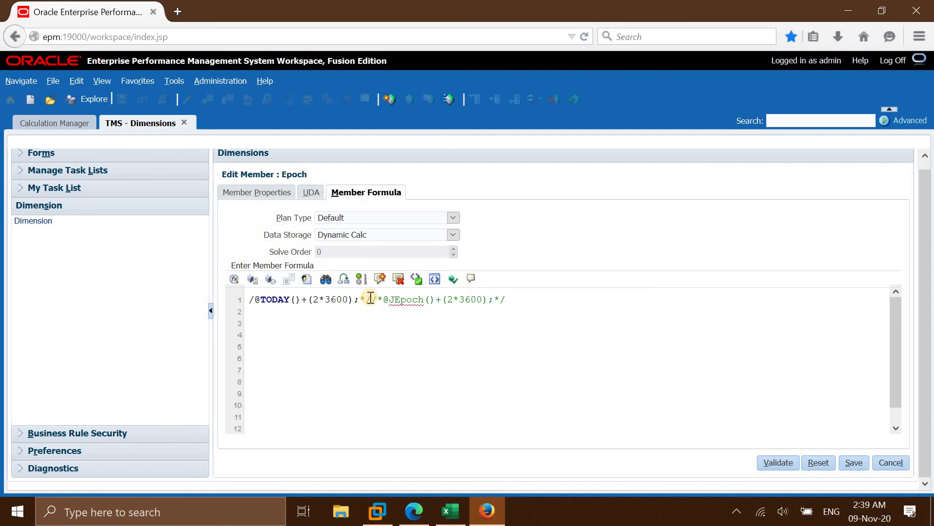
{"action": "type", "text": "*"}
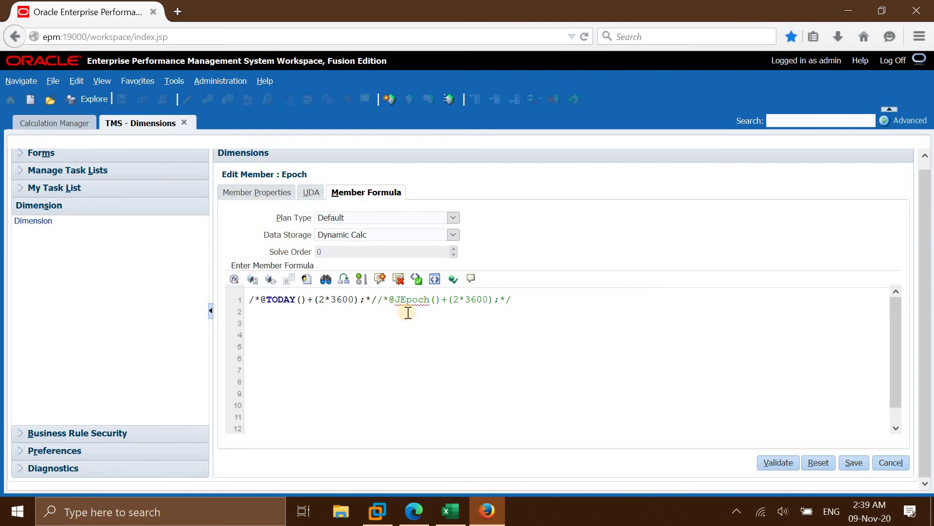
{"action": "key", "text": "Return"}
{"action": "key", "text": "Delete"}
{"action": "key", "text": "Delete"}
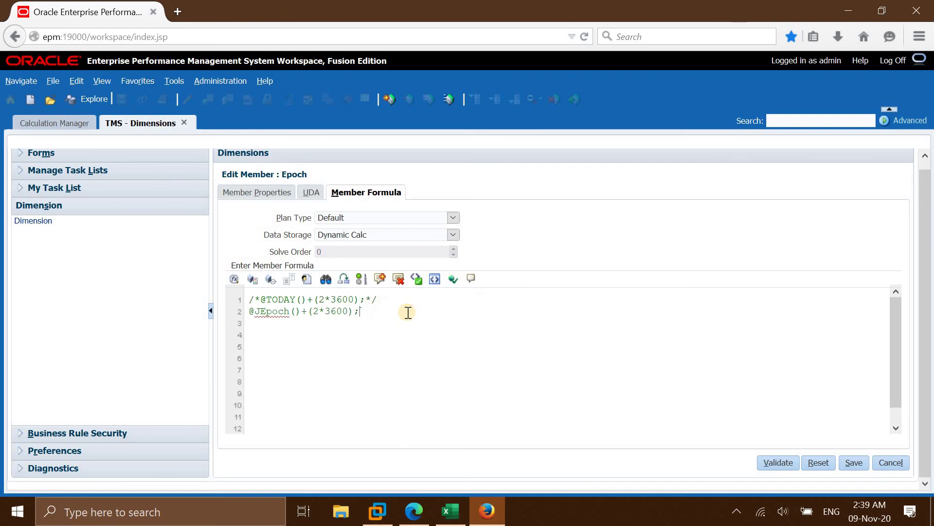
{"action": "left_click", "coordinate": [856, 467]}
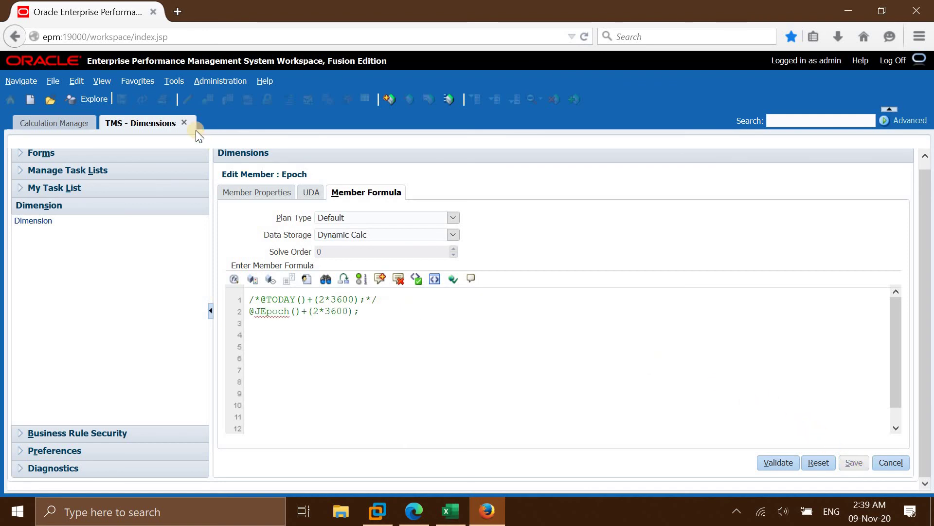
- Refresh the TMS application's database with only the Database option enabled
{"action": "left_click", "coordinate": [223, 80]}
{"action": "mouse_move", "coordinate": [295, 110]}
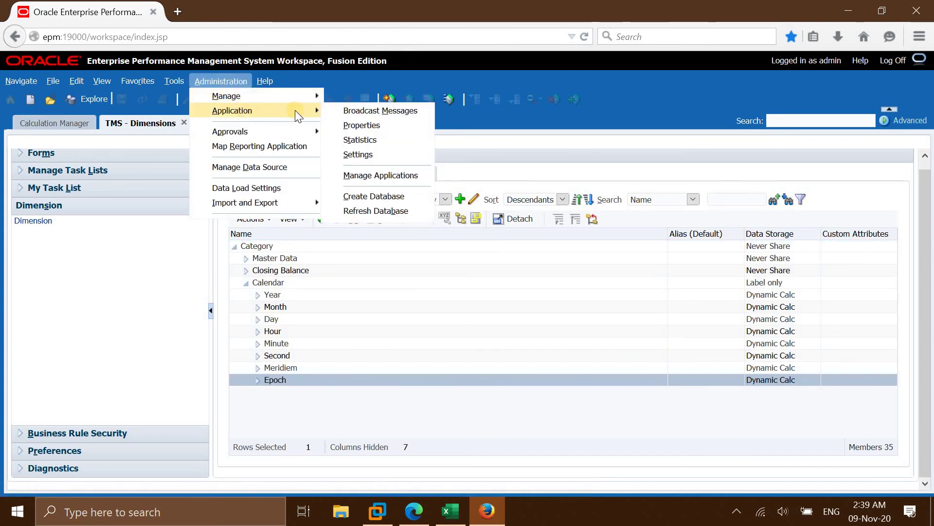
{"action": "left_click", "coordinate": [393, 211]}
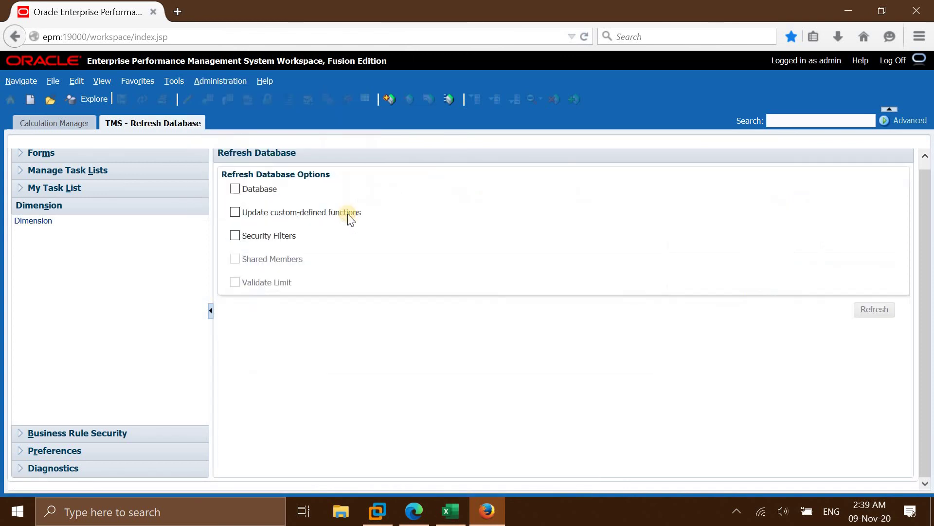
{"action": "left_click", "coordinate": [254, 190]}
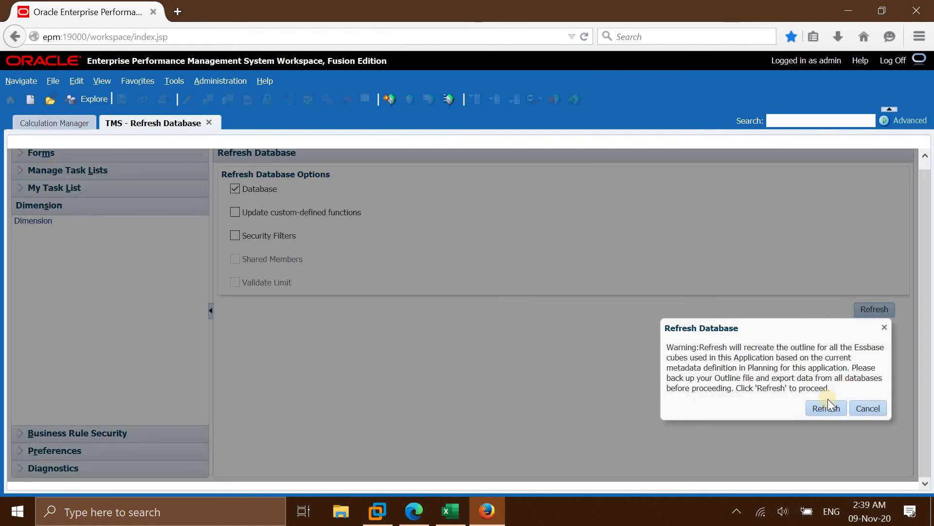
{"action": "left_click", "coordinate": [828, 404]}
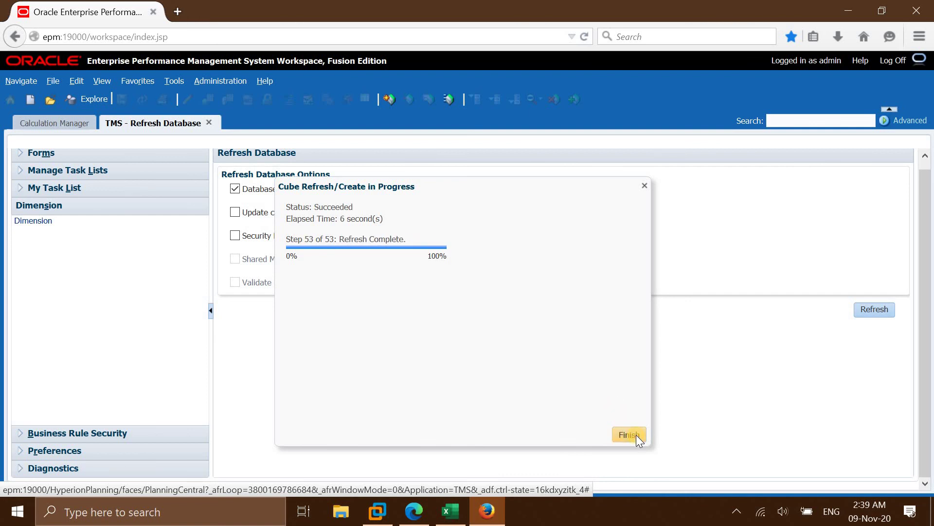
- Open the Calendar form and refresh its data repeatedly to check the second-by-second time and Epoch values
{"action": "left_click", "coordinate": [104, 154]}
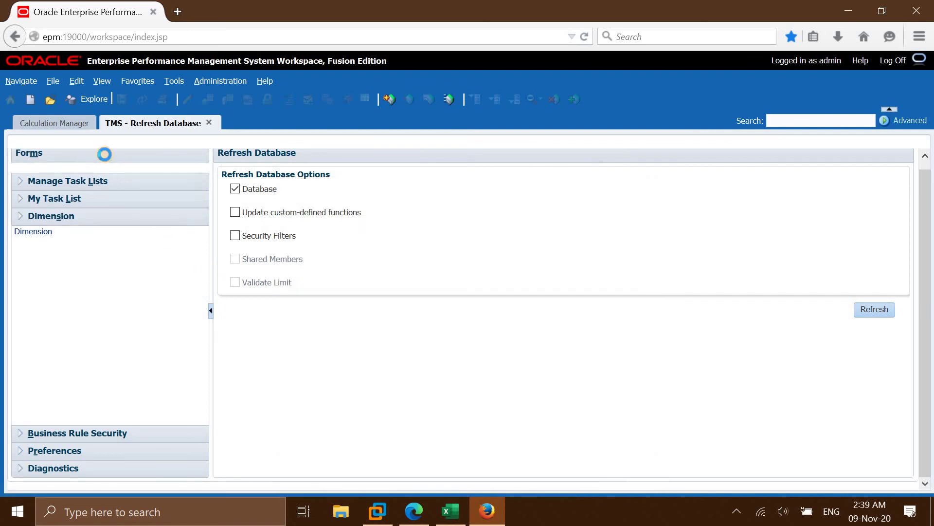
{"action": "left_click", "coordinate": [201, 367]}
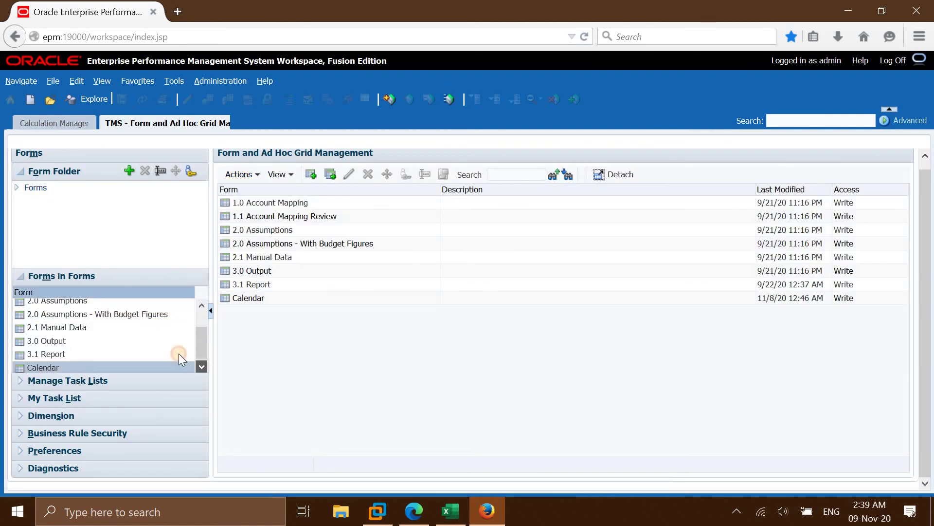
{"action": "left_click", "coordinate": [168, 366]}
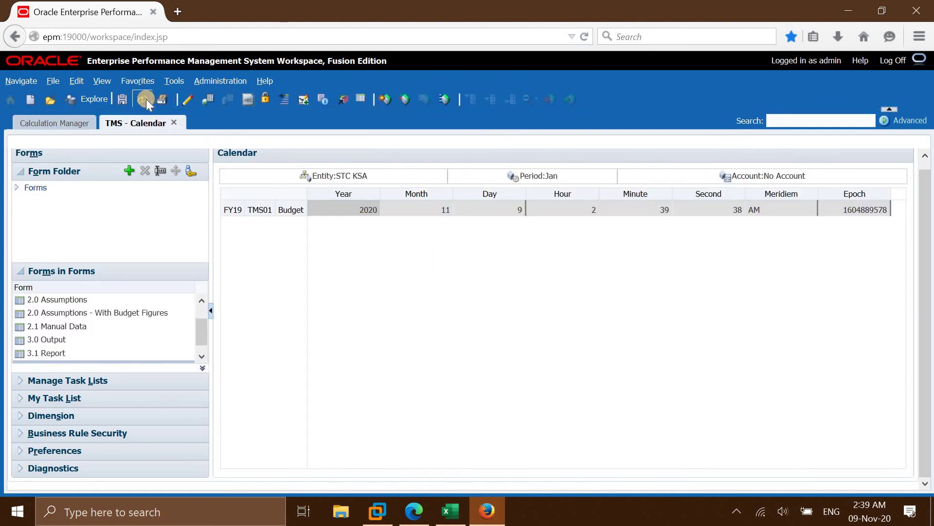
{"action": "left_click", "coordinate": [146, 98]}
{"action": "left_click", "coordinate": [147, 99]}
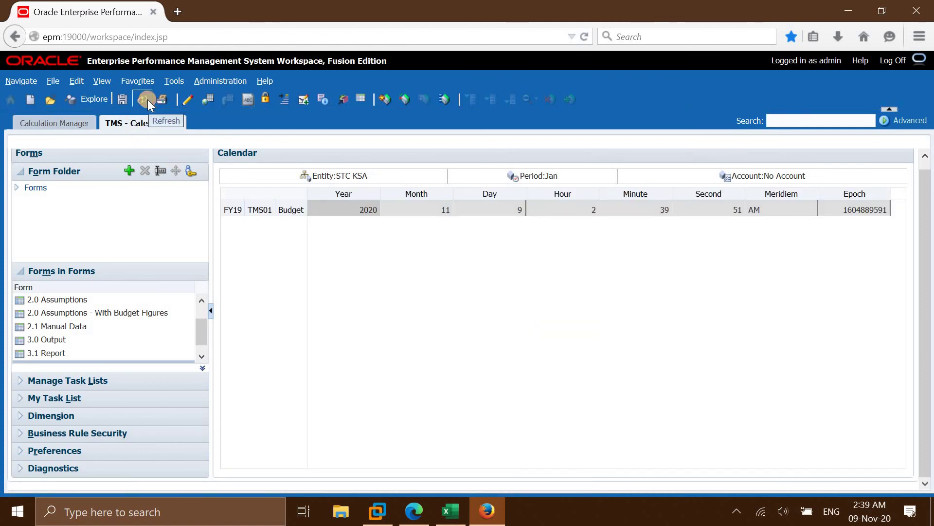
{"action": "left_click", "coordinate": [147, 100]}
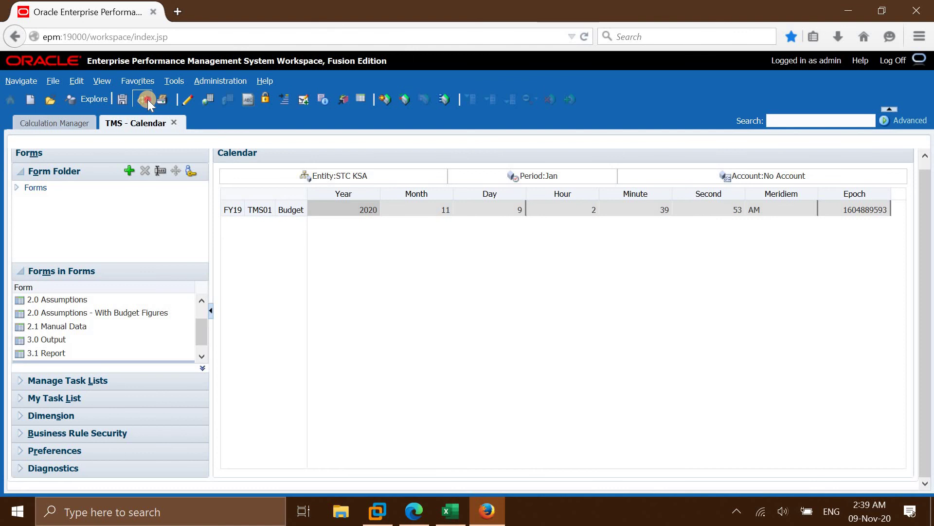
{"action": "left_click", "coordinate": [147, 99]}
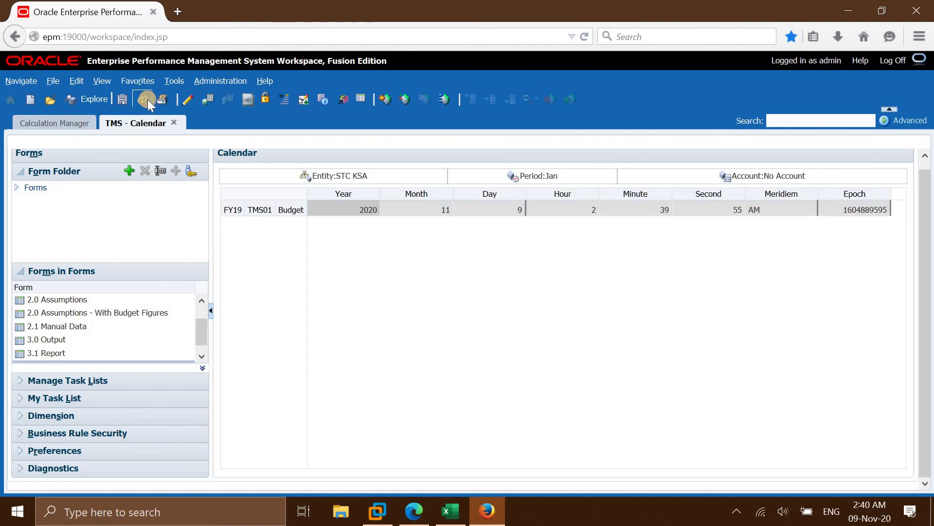